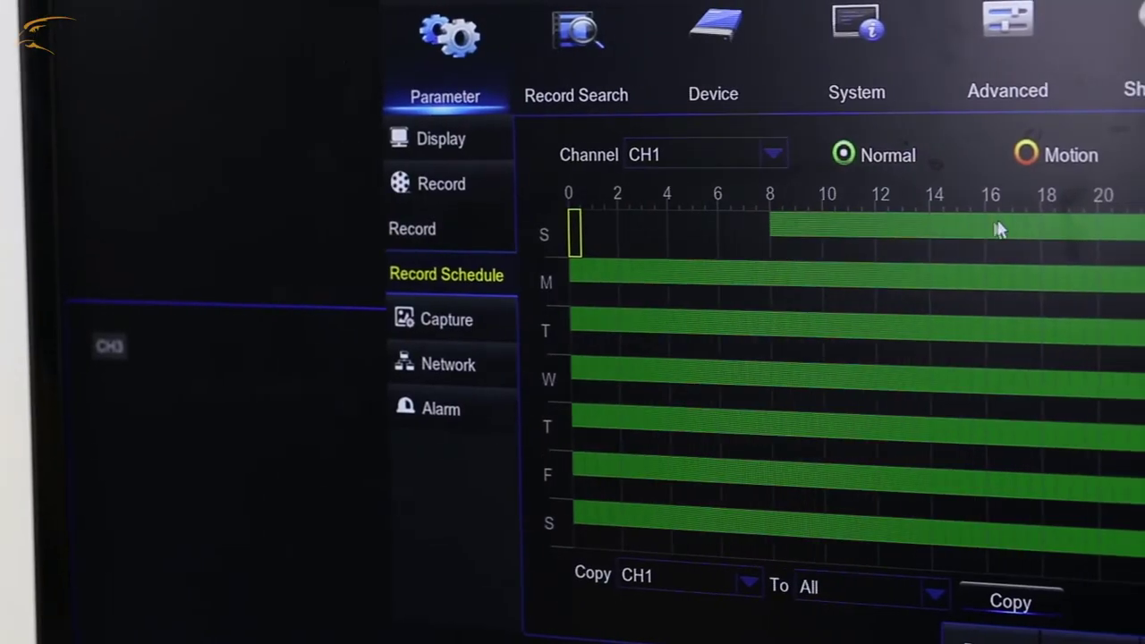
Step: Mark Sunday's evening hours and Wednesday's 0–8 and 16–24 hours as motion recording
{"action": "mouse_move", "coordinate": [1015, 228]}
{"action": "left_mouse_down"}
{"action": "mouse_move", "coordinate": [1143, 228]}
{"action": "mouse_move", "coordinate": [1100, 234]}
{"action": "left_mouse_up"}
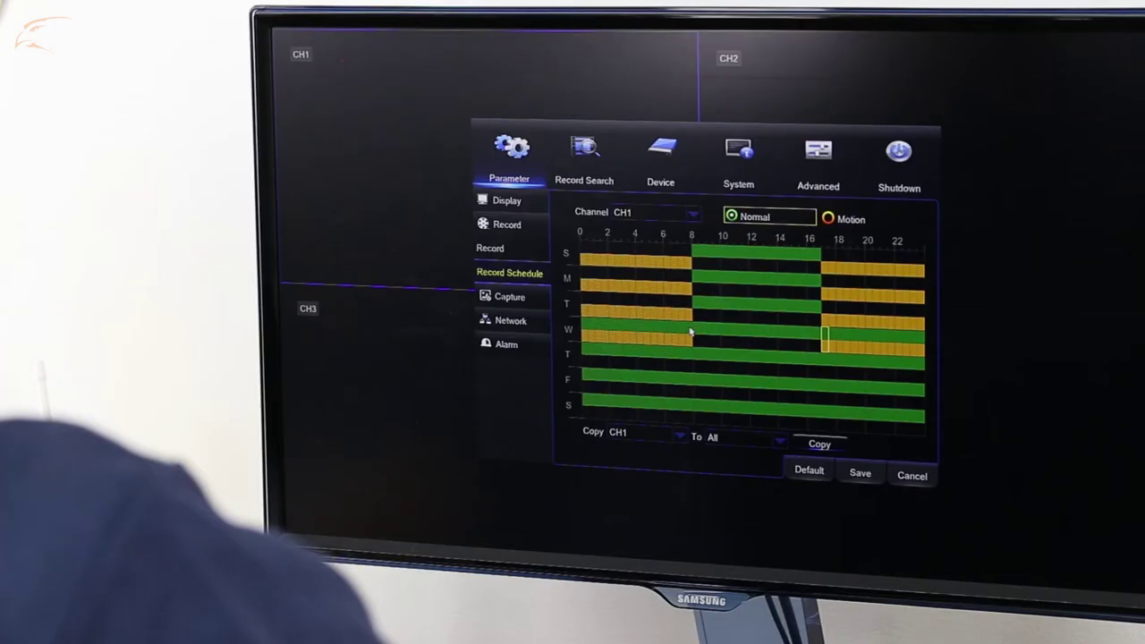
{"action": "left_click_drag", "start_coordinate": [690, 332], "coordinate": [520, 335]}
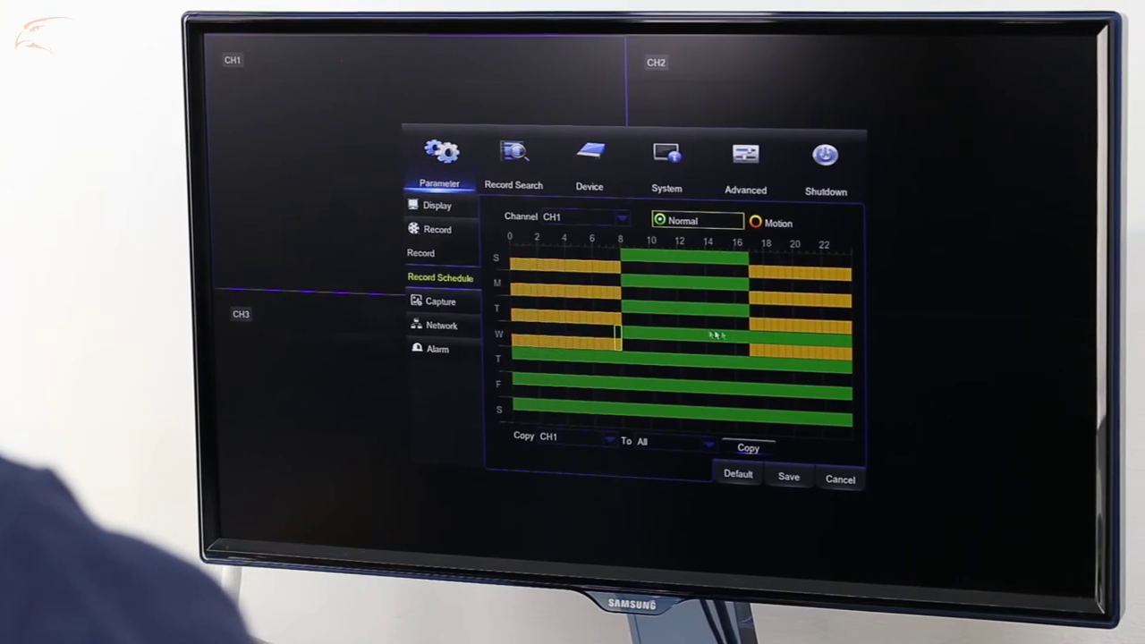
{"action": "left_click_drag", "start_coordinate": [767, 338], "coordinate": [868, 343]}
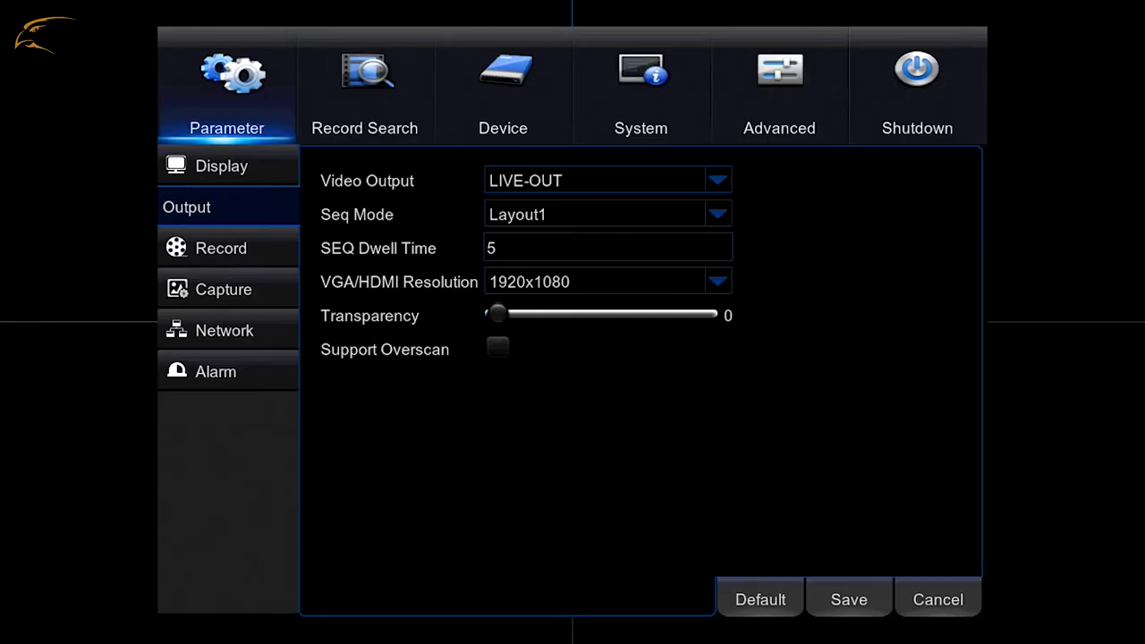
Step: Go to the Record Search page showing the December 2017 calendar
{"action": "left_click", "coordinate": [374, 119]}
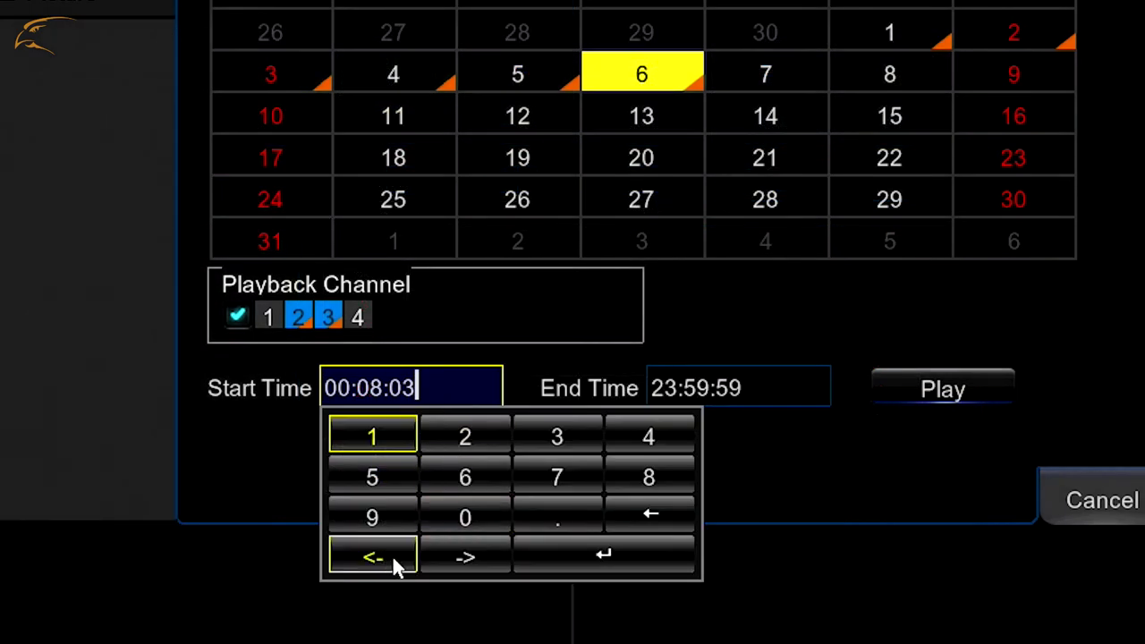
Step: Change the playback start time to 00:30:00 and start playing the day's recordings
{"action": "left_click", "coordinate": [398, 558]}
{"action": "left_click", "coordinate": [440, 515]}
{"action": "left_click", "coordinate": [383, 552]}
{"action": "left_click", "coordinate": [384, 552]}
{"action": "left_click", "coordinate": [384, 552]}
{"action": "left_click", "coordinate": [383, 551]}
{"action": "left_click", "coordinate": [542, 448]}
{"action": "left_click", "coordinate": [478, 523]}
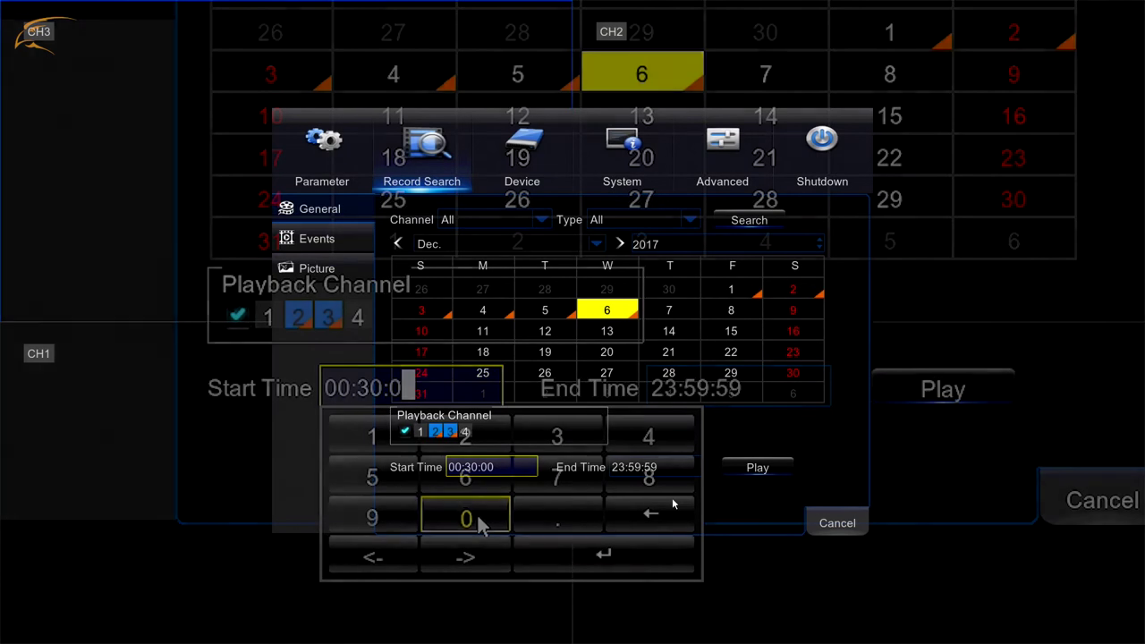
{"action": "left_click", "coordinate": [757, 467]}
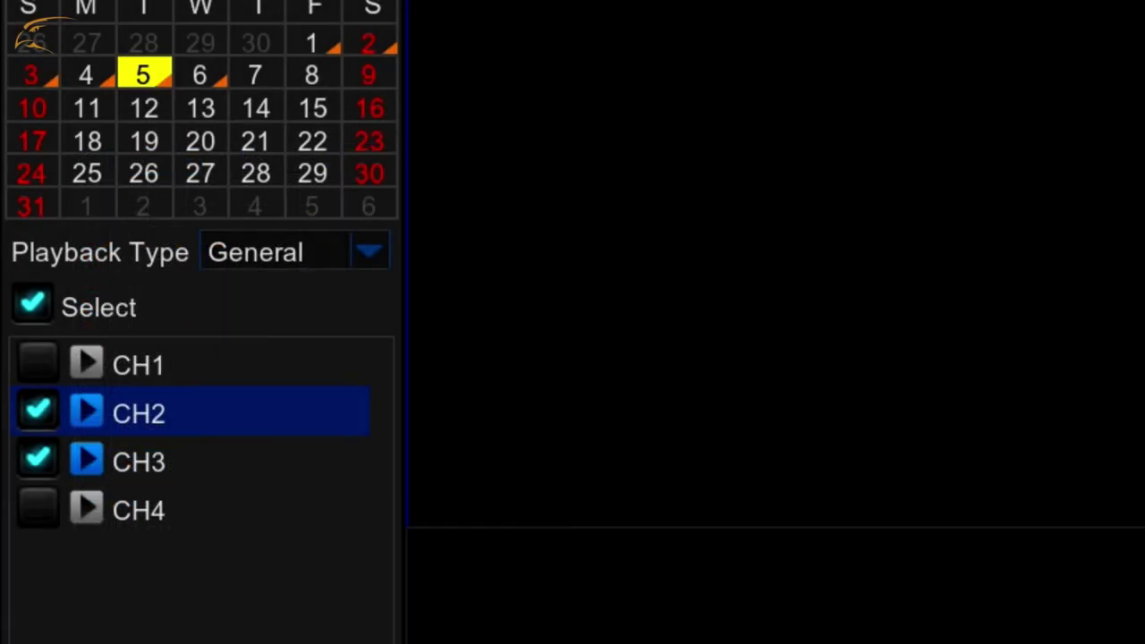
Step: Review the Playback Type options and jump December 5 playback to about 12:08
{"action": "left_click", "coordinate": [368, 253]}
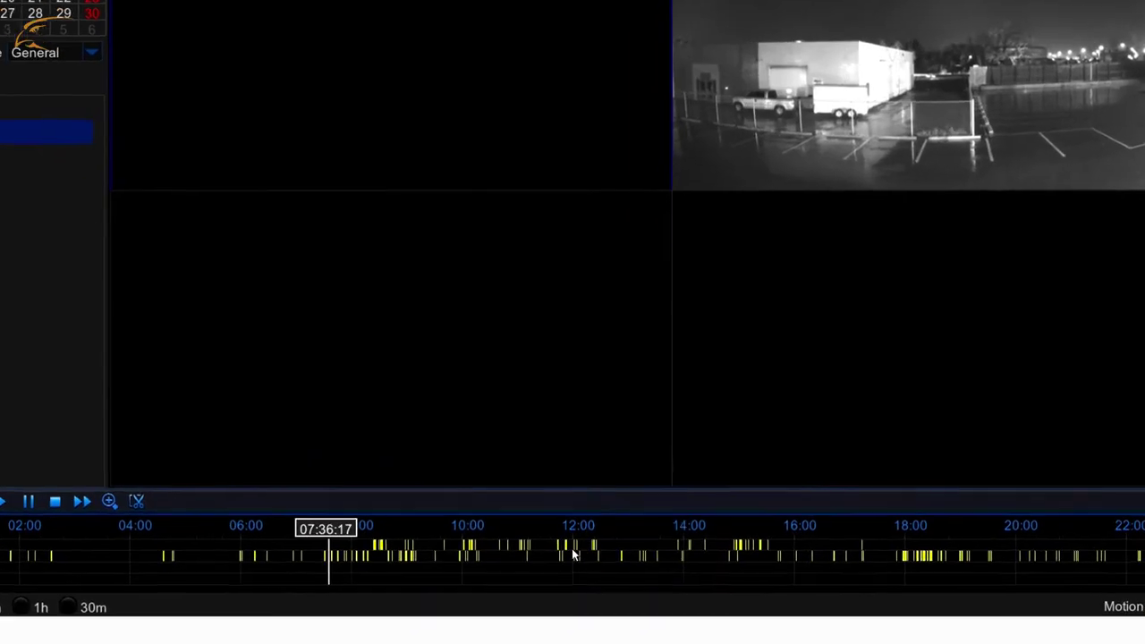
{"action": "left_click", "coordinate": [581, 583]}
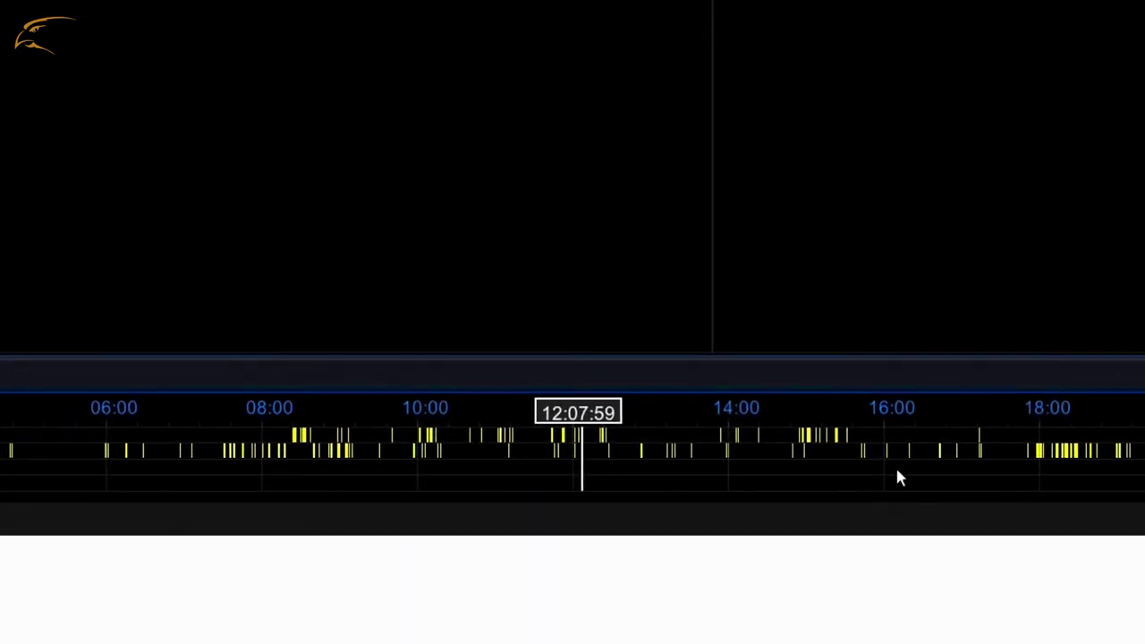
Step: Jump December 5 CH3 playback to about 17:58
{"action": "left_click", "coordinate": [1037, 464]}
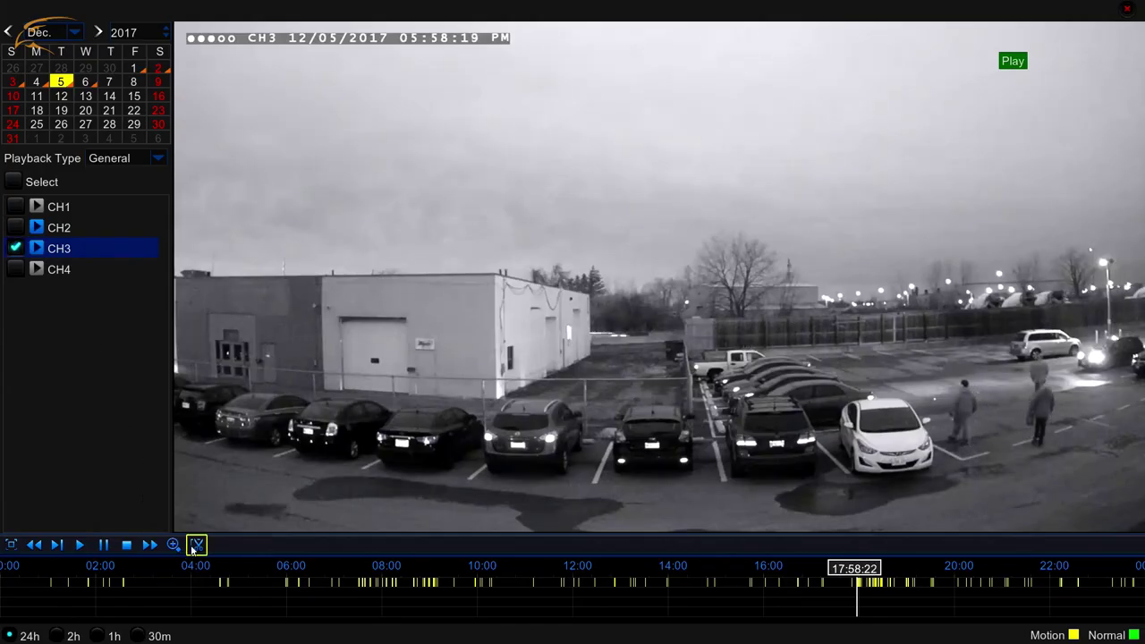
Step: Clip CH3 footage from 17:58:22 to 17:59:07 and pick mp4 as the backup format
{"action": "left_click", "coordinate": [193, 547]}
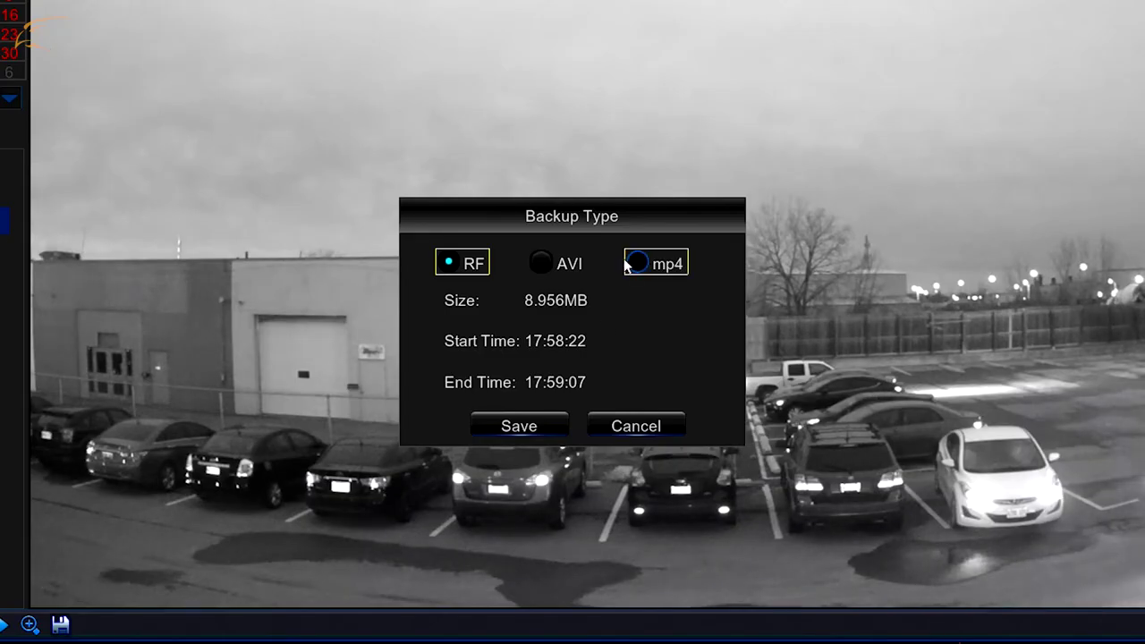
{"action": "left_click", "coordinate": [241, 277]}
Step: Save the mp4 clip to the USB1-1 drive
{"action": "left_click", "coordinate": [546, 426]}
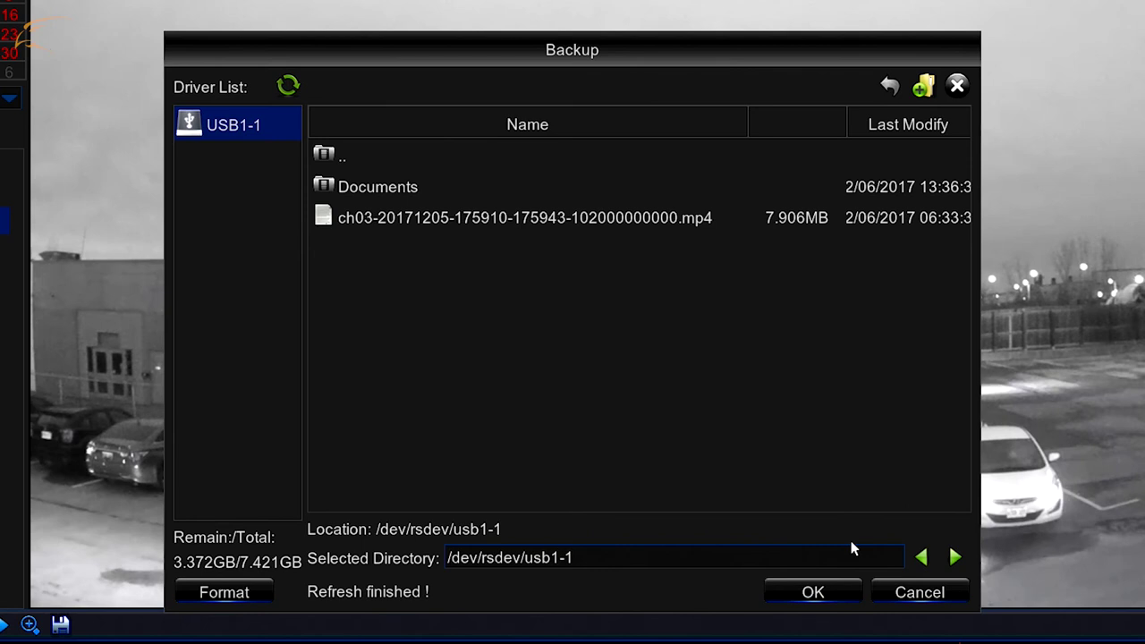
{"action": "left_click", "coordinate": [831, 590]}
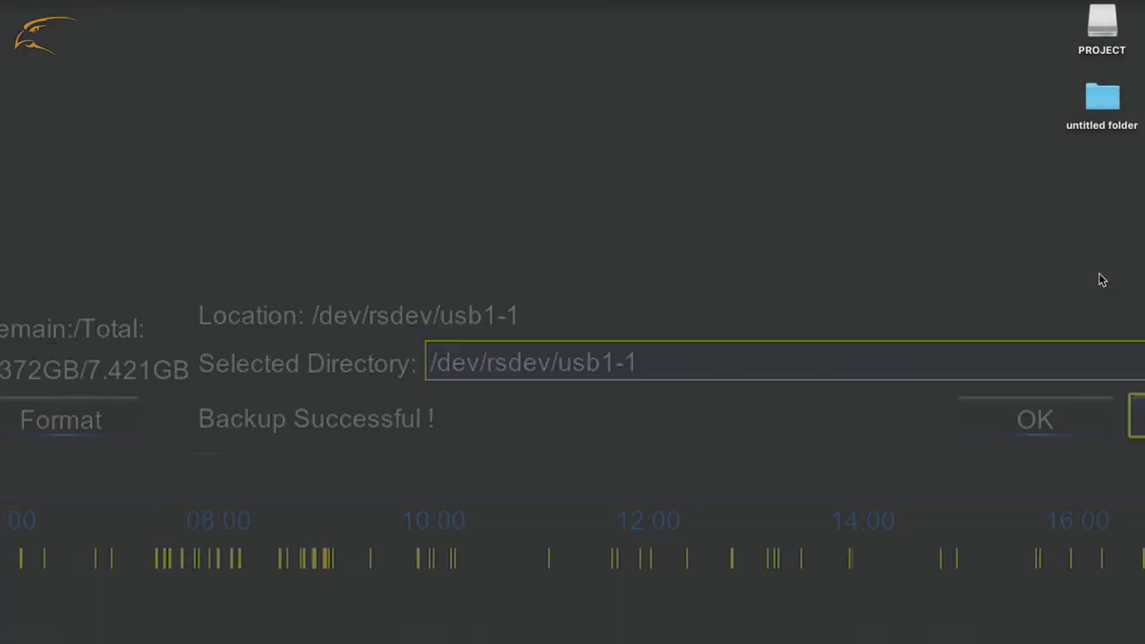
Step: Open the PROJECT drive and Quick Look the second ch03 mp4 backup
{"action": "double_click", "coordinate": [1102, 22]}
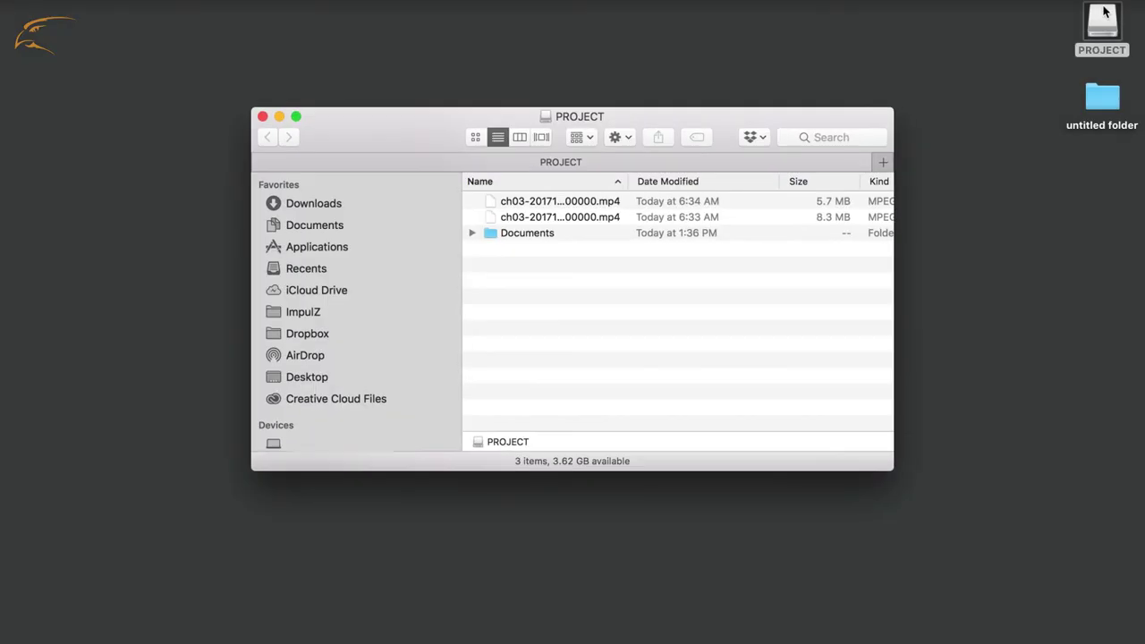
{"action": "left_click", "coordinate": [600, 217]}
{"action": "key", "text": "space"}
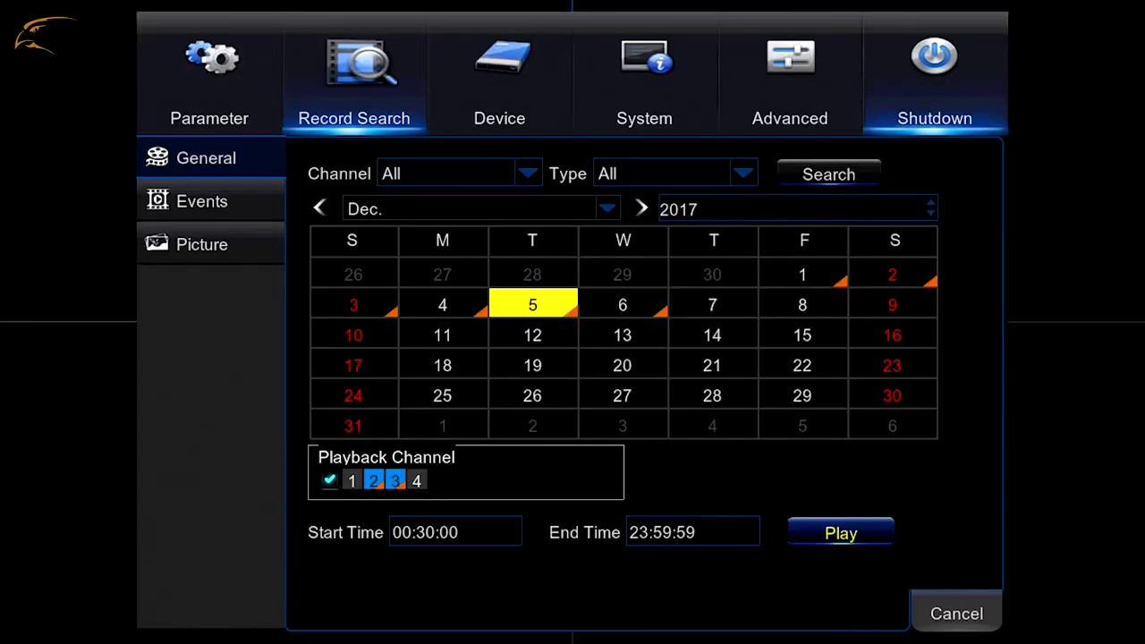
Step: Set up an event search for CH3 Motion recordings between 12:00:00 and 17:00:00
{"action": "left_click", "coordinate": [236, 189]}
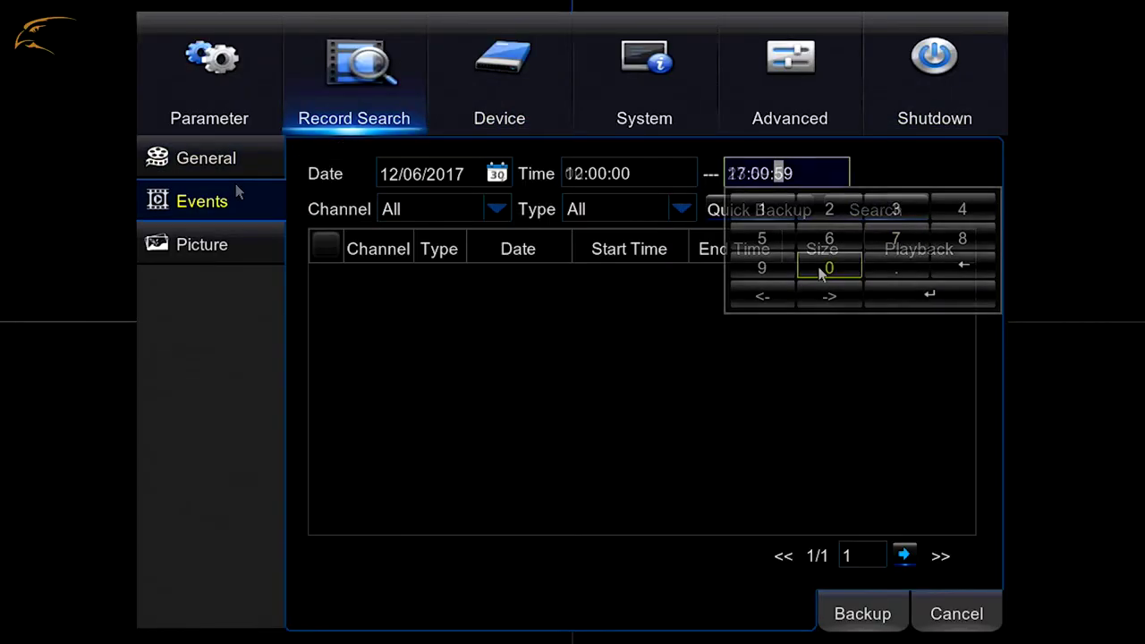
{"action": "left_click", "coordinate": [949, 302]}
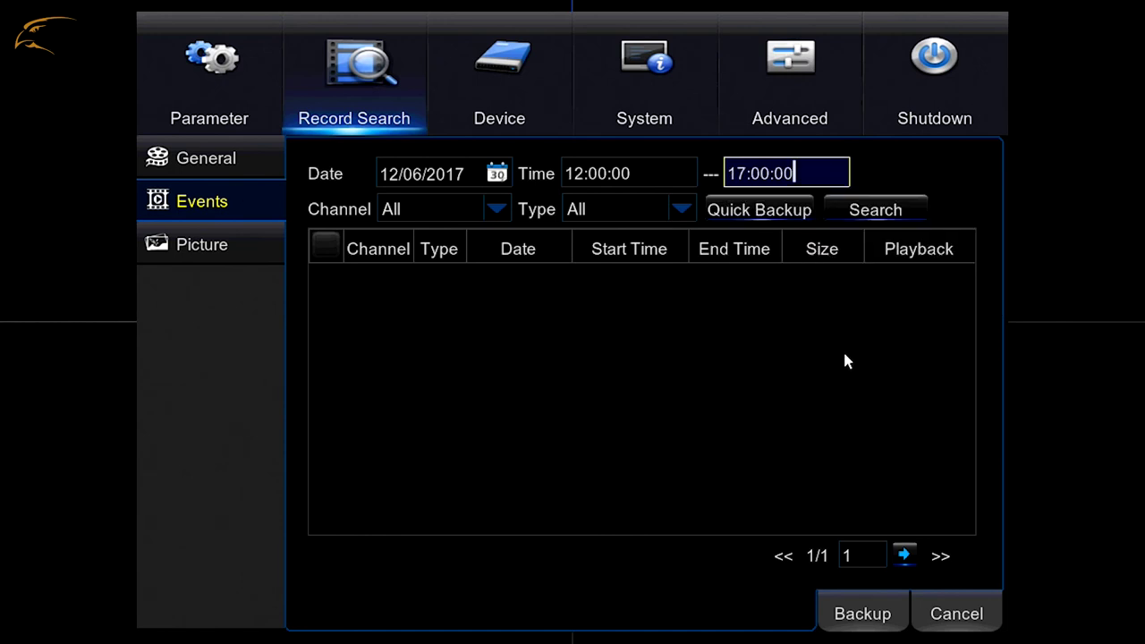
{"action": "left_click", "coordinate": [499, 211]}
{"action": "left_click", "coordinate": [411, 313]}
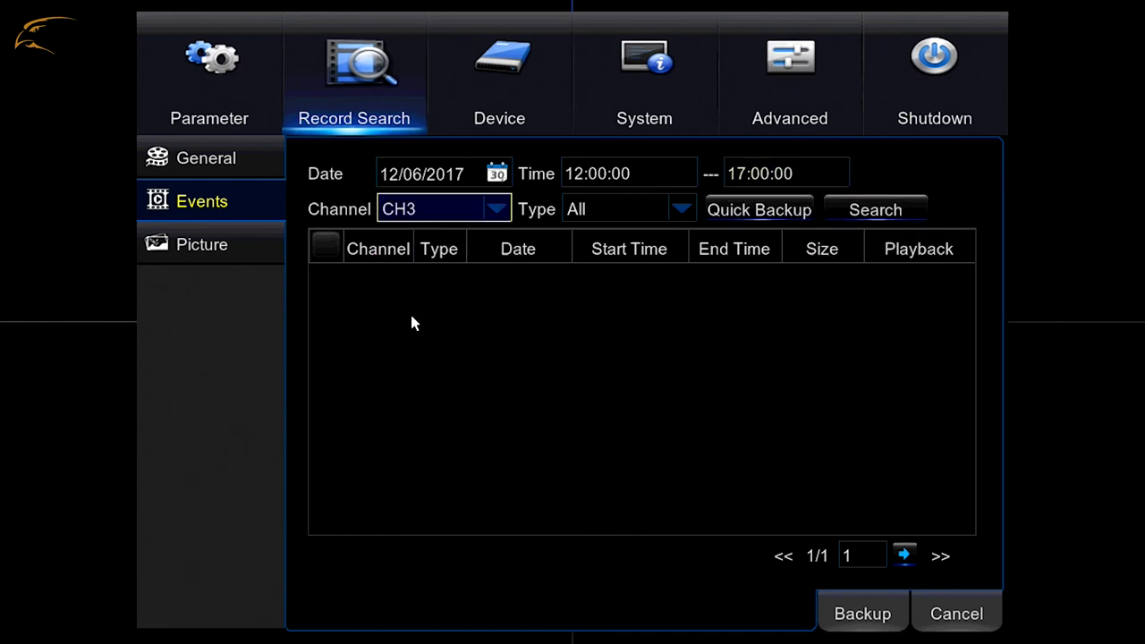
{"action": "left_click", "coordinate": [669, 213]}
{"action": "left_click", "coordinate": [617, 284]}
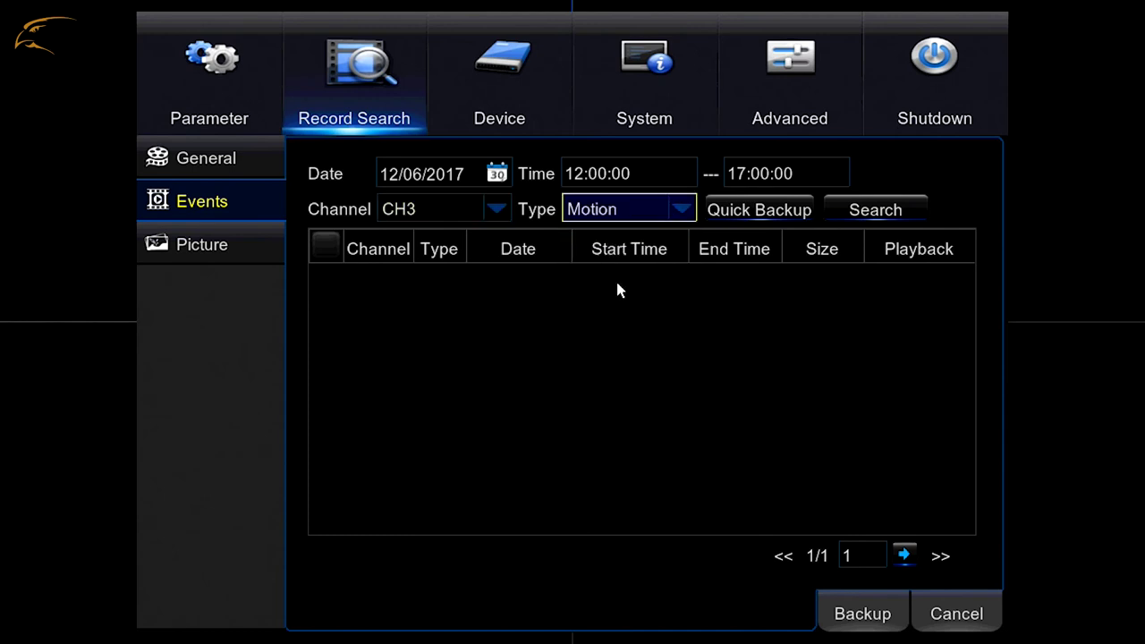
Step: Run the search, select all found events, and start a Quick Backup
{"action": "left_click", "coordinate": [874, 211]}
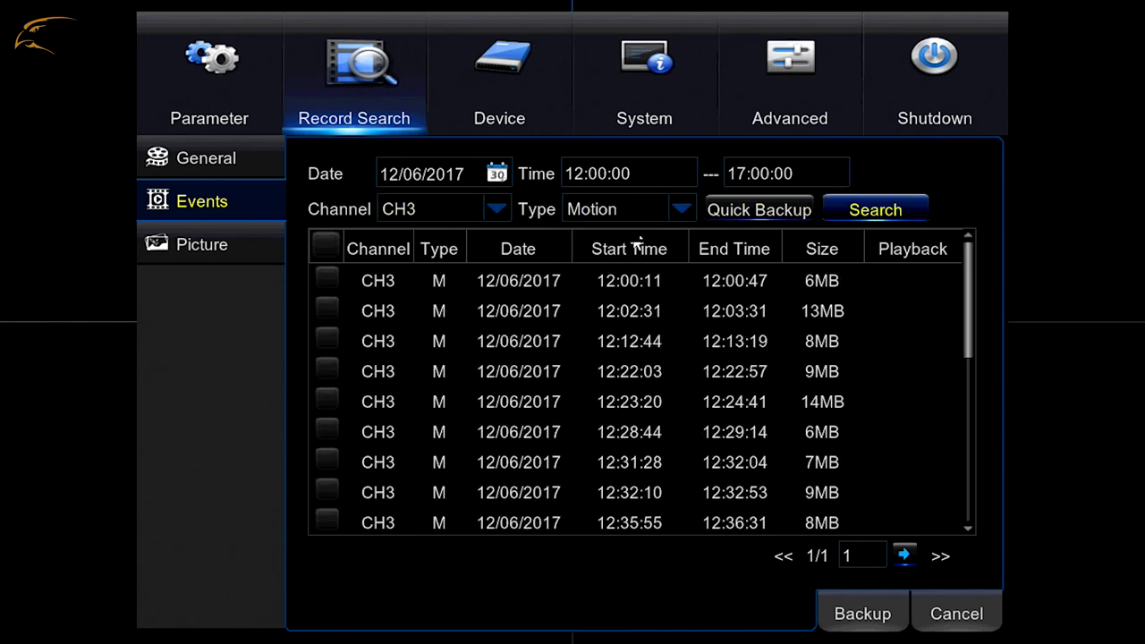
{"action": "left_click", "coordinate": [325, 247]}
{"action": "left_click", "coordinate": [737, 211]}
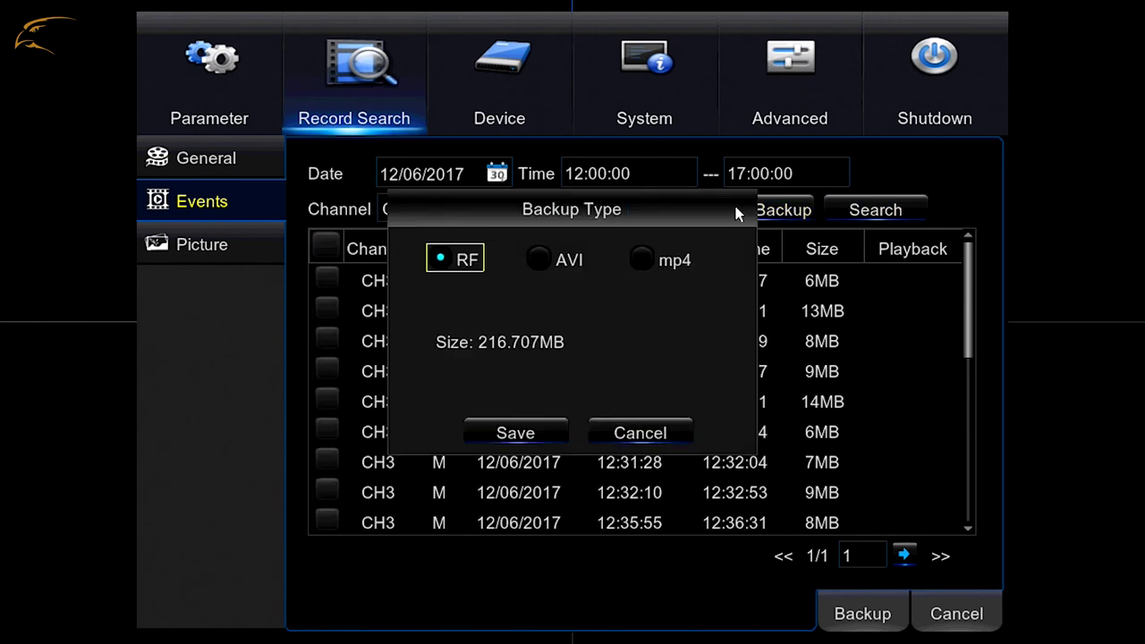